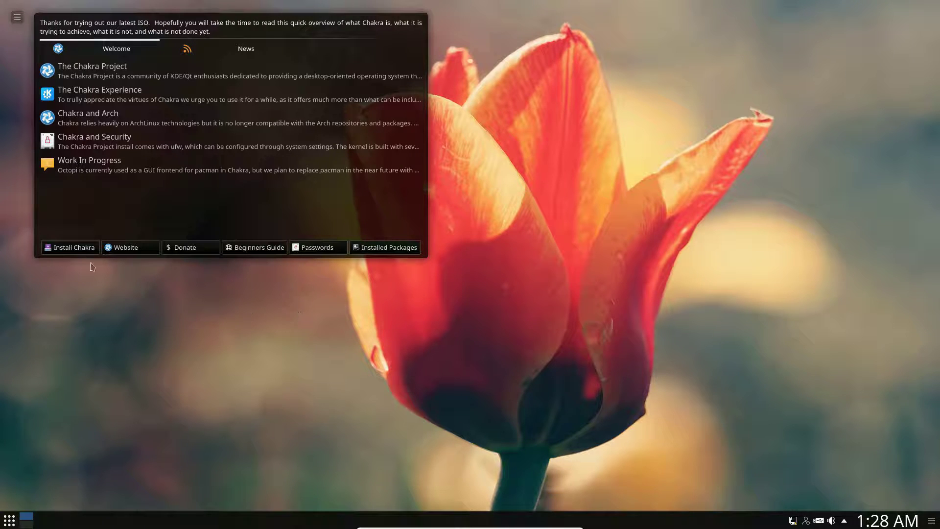
Step: Launch the Chakra installer from the desktop welcome widget, then enlarge its window and reposition it on the desktop
{"action": "left_click", "coordinate": [80, 251]}
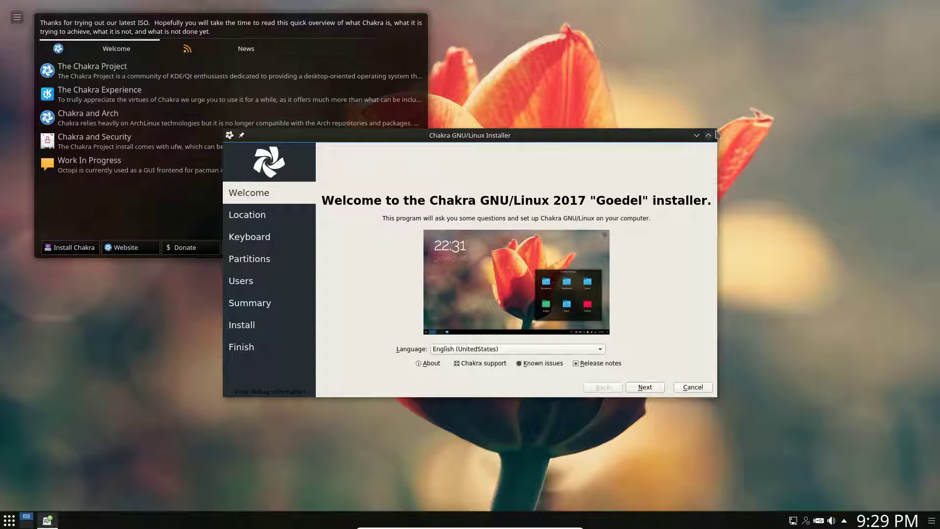
{"action": "left_click_drag", "start_coordinate": [718, 132], "coordinate": [884, 22]}
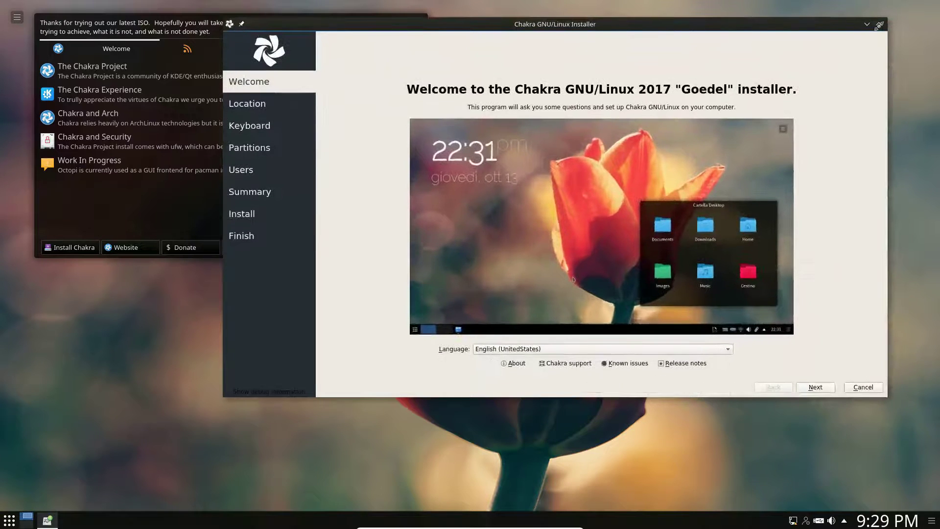
{"action": "left_click_drag", "start_coordinate": [216, 406], "coordinate": [71, 482]}
{"action": "left_click_drag", "start_coordinate": [323, 27], "coordinate": [271, 41]}
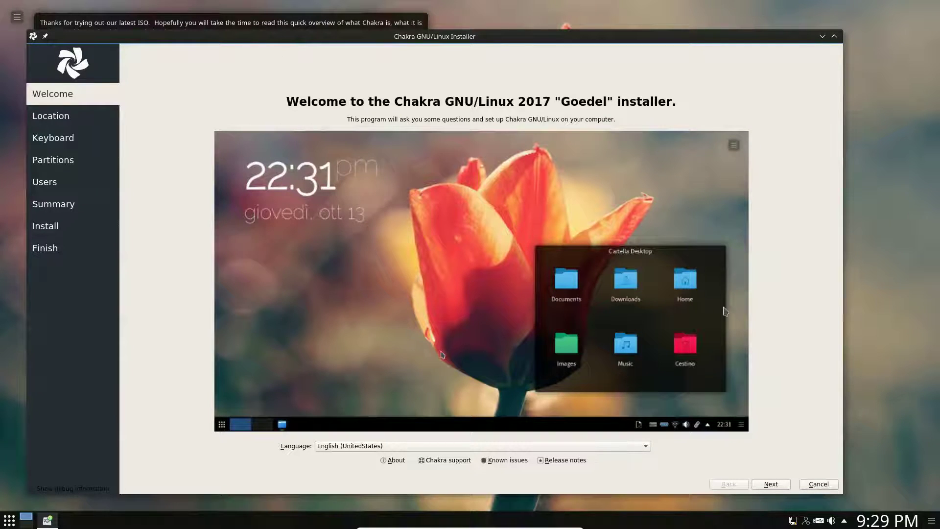
Step: View the installer's About information and the Chakra support wiki page, closing each one when done
{"action": "left_click", "coordinate": [399, 464]}
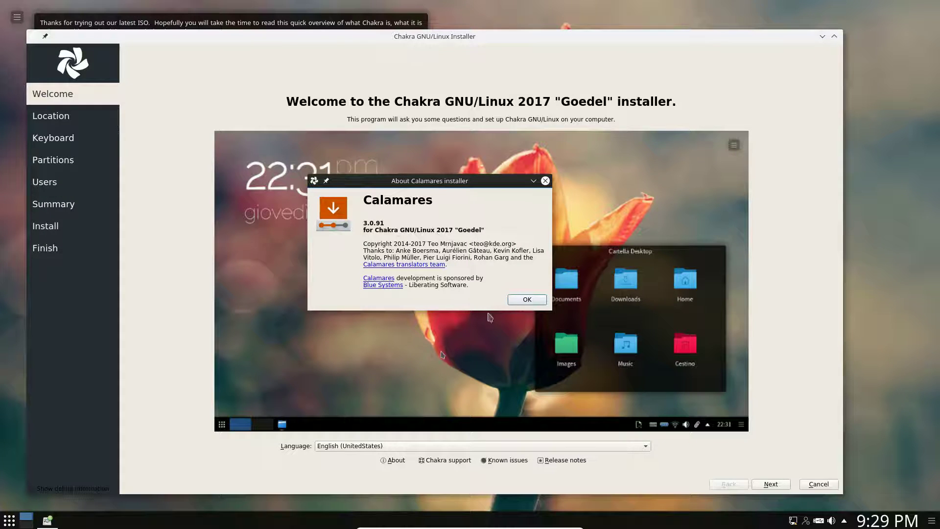
{"action": "left_click", "coordinate": [542, 301]}
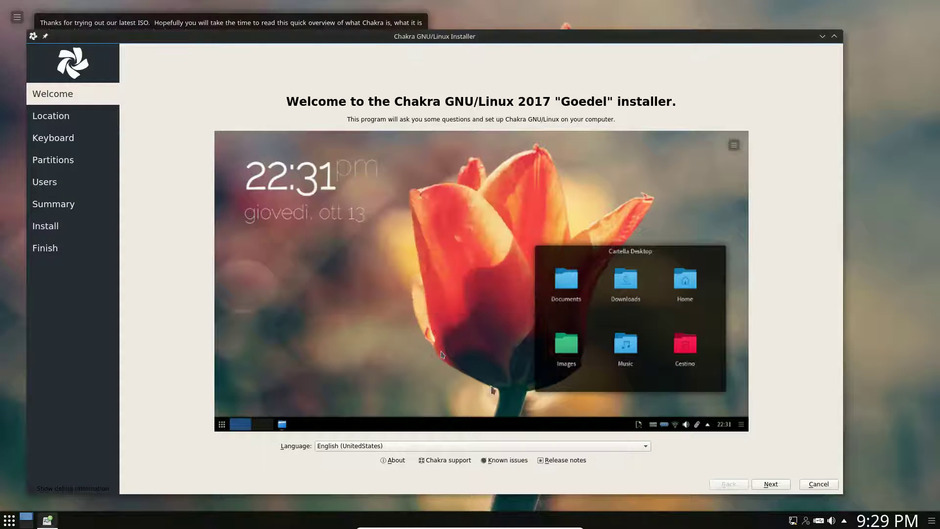
{"action": "left_click", "coordinate": [446, 461]}
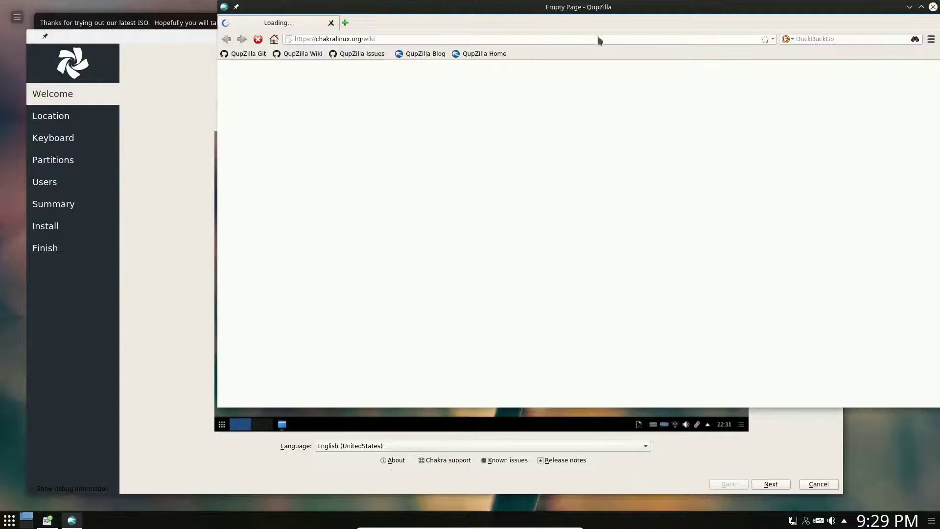
{"action": "left_click_drag", "start_coordinate": [559, 8], "coordinate": [451, 34]}
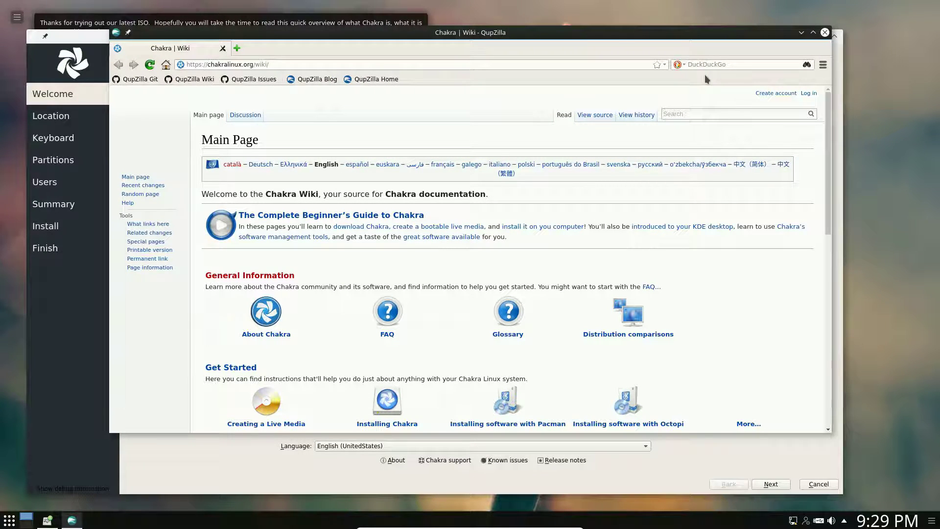
{"action": "left_click", "coordinate": [825, 33]}
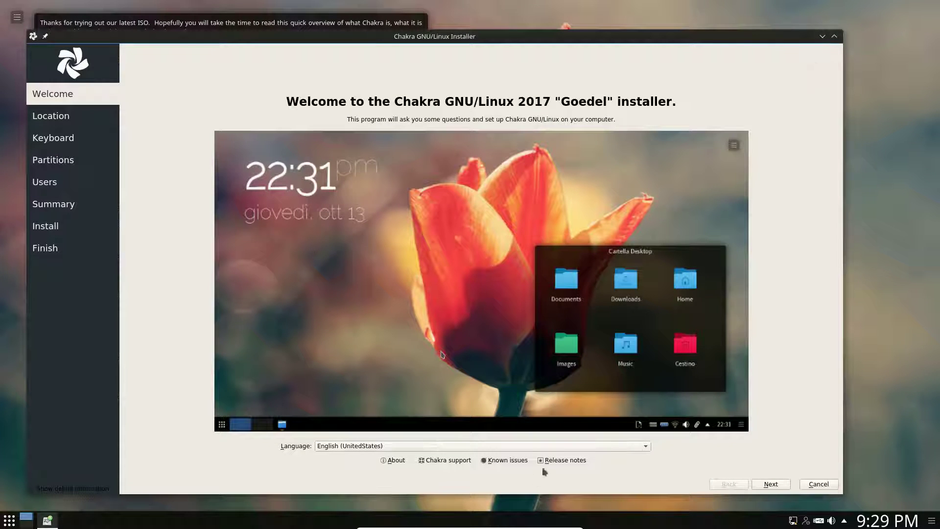
Step: Read through the page linked from the installer's known issues, down to its end, and close the browser
{"action": "left_click", "coordinate": [520, 460]}
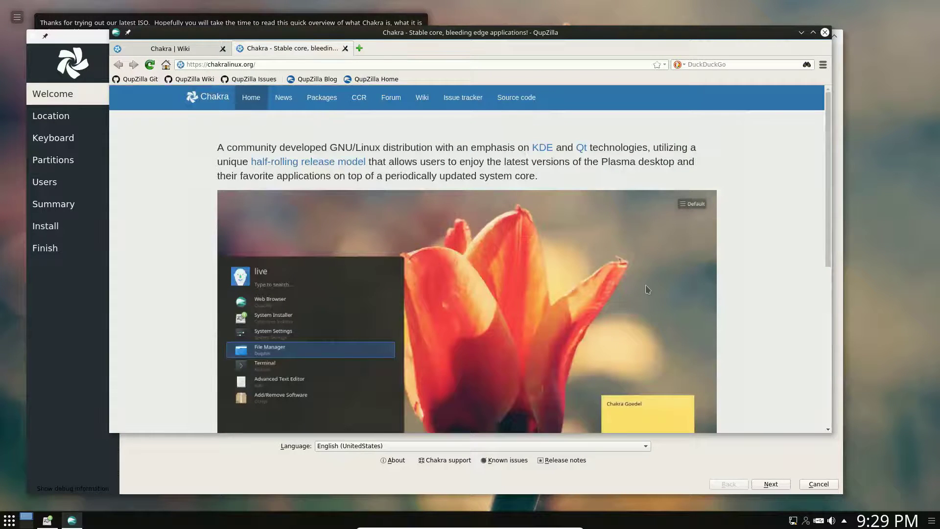
{"action": "scroll", "coordinate": [646, 284], "scroll_direction": "down", "scroll_amount": 5}
{"action": "scroll", "coordinate": [646, 284], "scroll_direction": "down", "scroll_amount": 3}
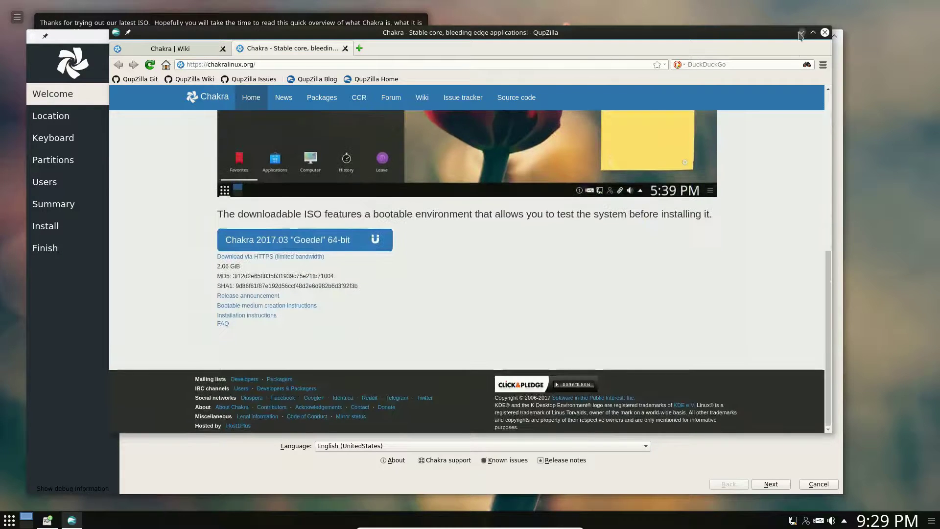
{"action": "left_click", "coordinate": [826, 32]}
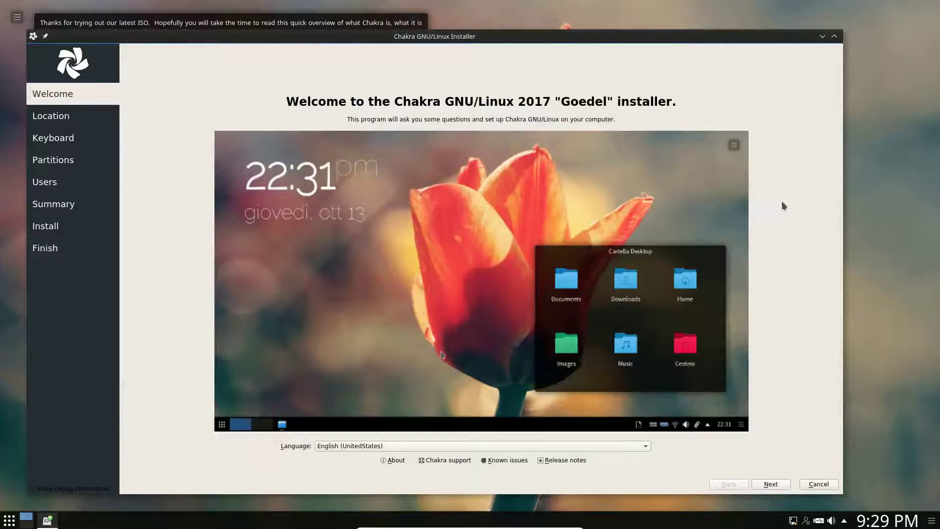
Step: View the installer's release notes in a maximized browser window and close the browser
{"action": "left_click", "coordinate": [563, 460]}
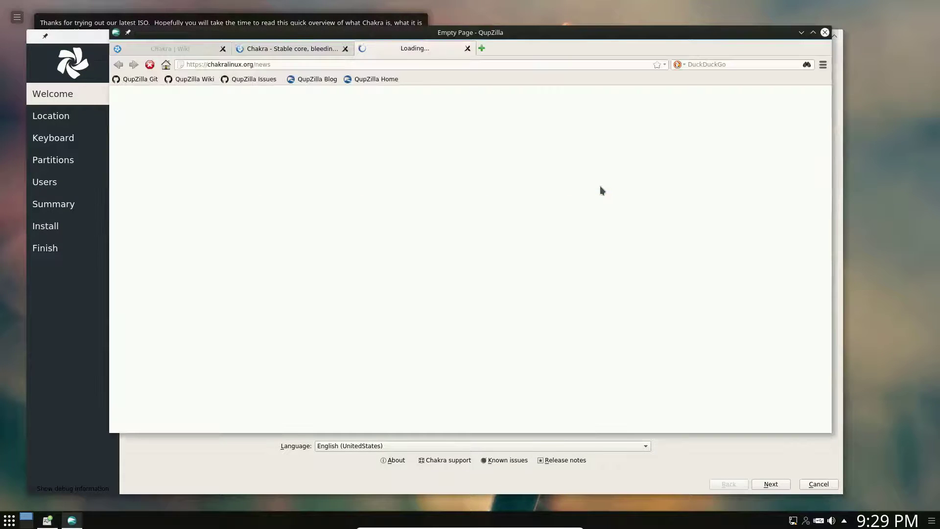
{"action": "left_click", "coordinate": [813, 33]}
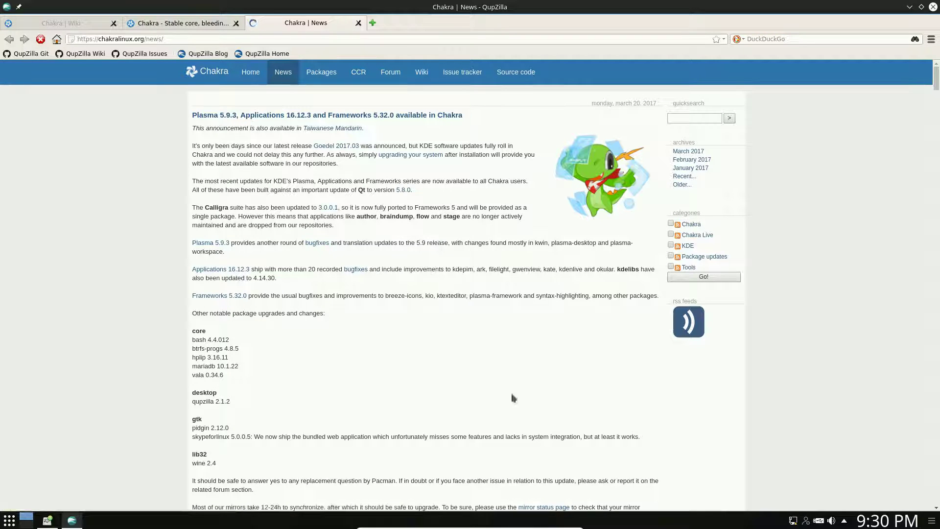
{"action": "left_click", "coordinate": [932, 8]}
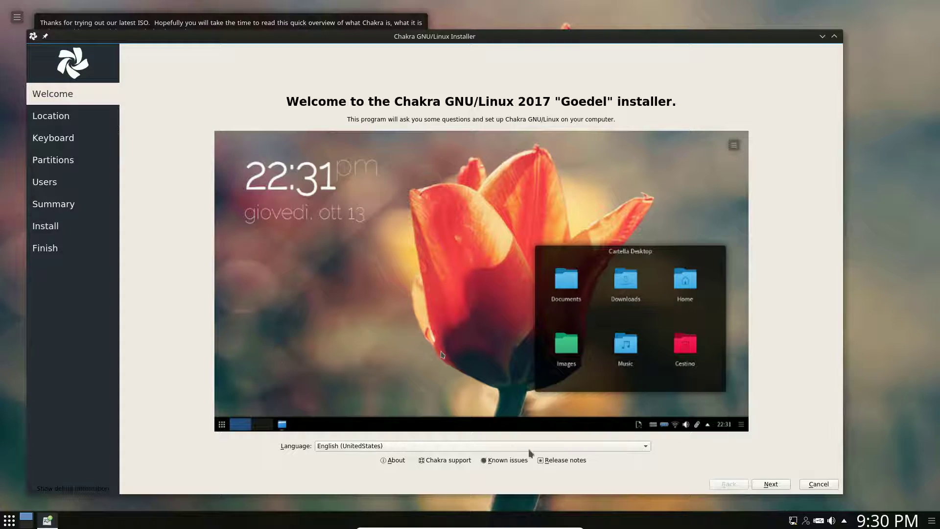
Step: Select English (UnitedStates) as the installer language and accept the America/Toronto location and the default English (US) keyboard
{"action": "left_click", "coordinate": [645, 446]}
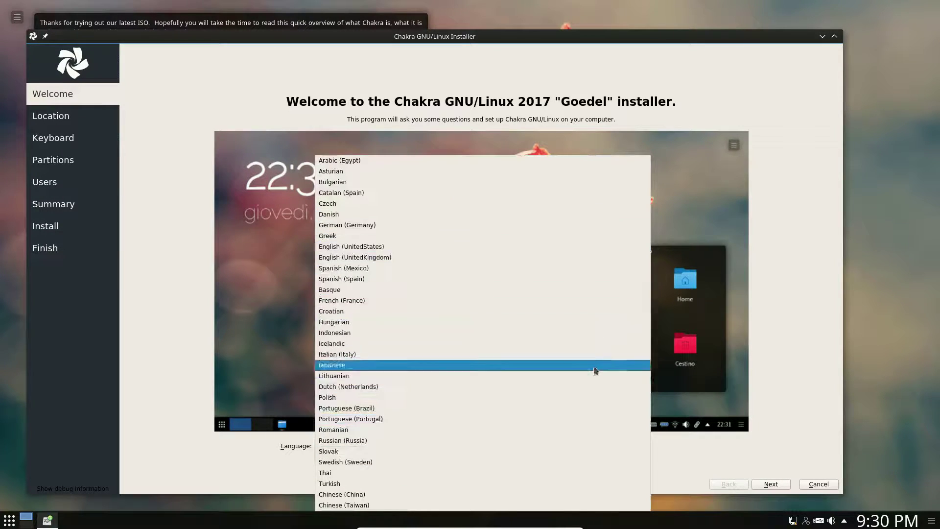
{"action": "left_click", "coordinate": [525, 247]}
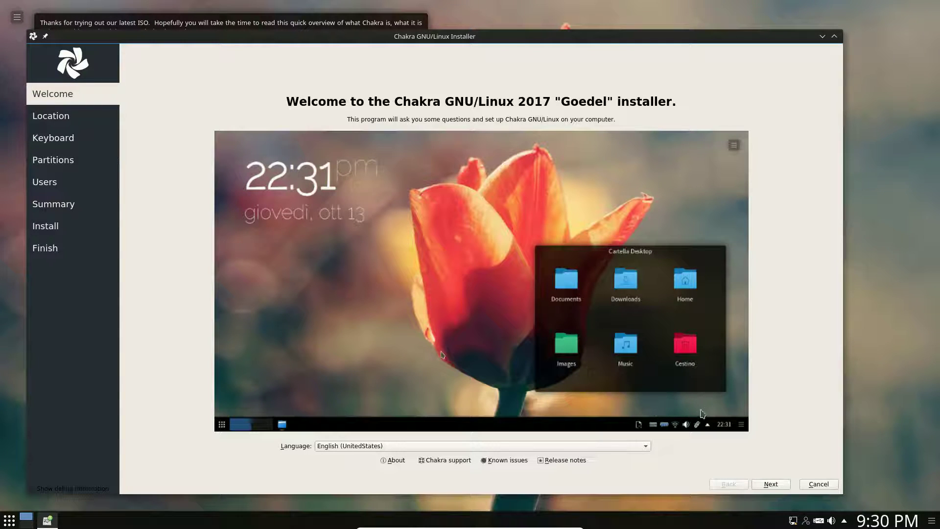
{"action": "left_click", "coordinate": [777, 485]}
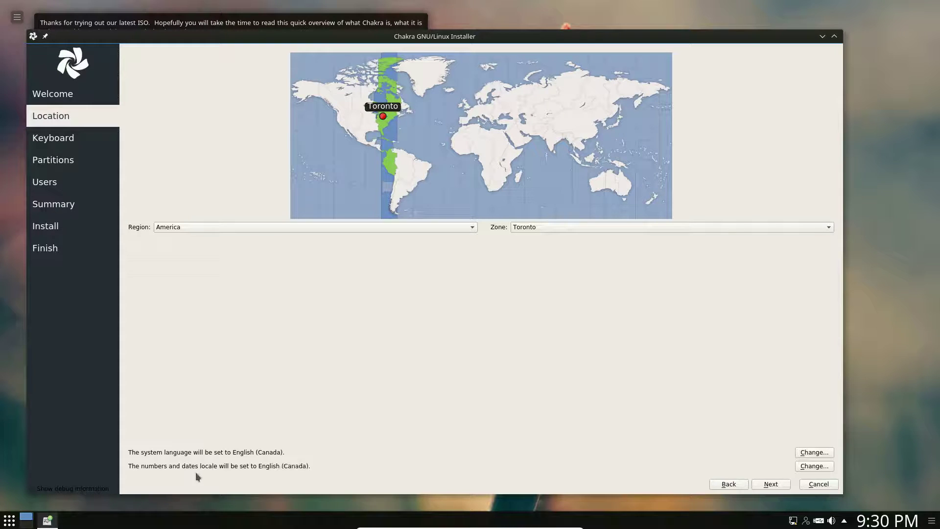
{"action": "left_click", "coordinate": [782, 483]}
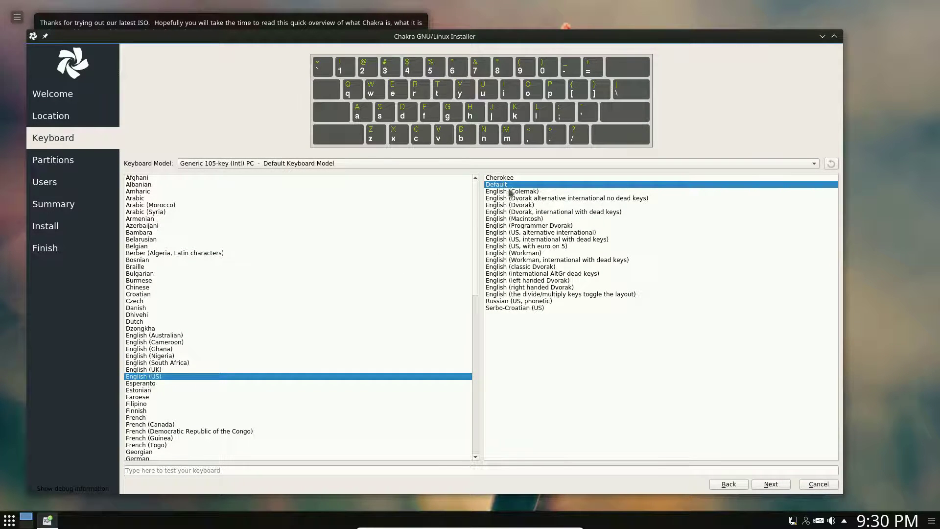
{"action": "left_click", "coordinate": [771, 485]}
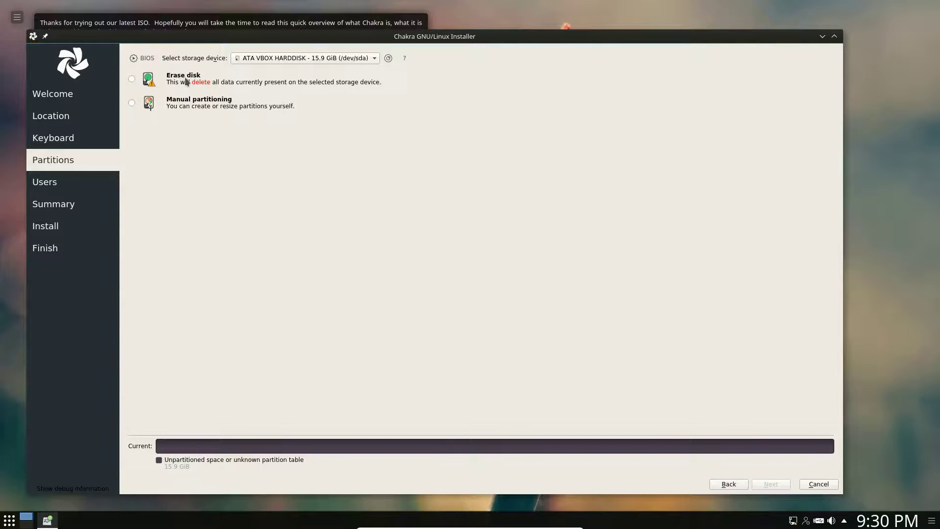
{"action": "left_click", "coordinate": [133, 103]}
{"action": "left_click", "coordinate": [776, 489]}
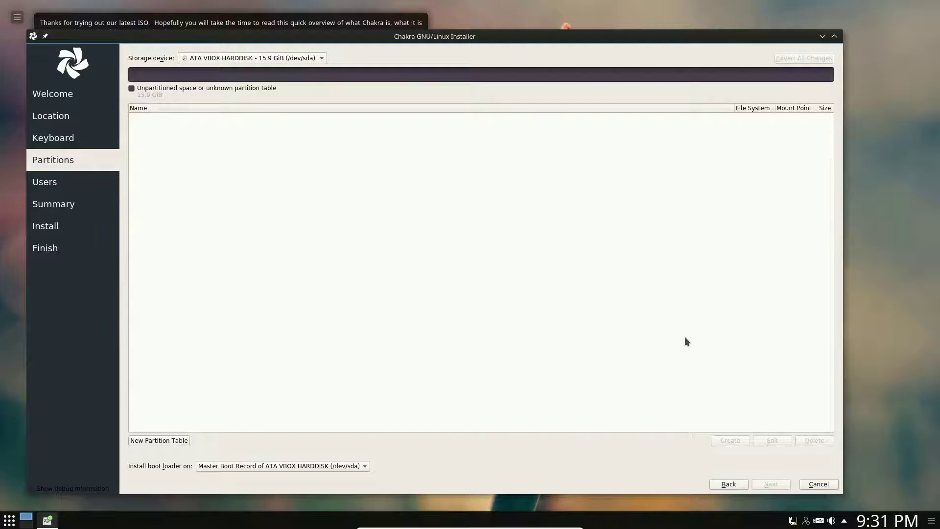
{"action": "left_click", "coordinate": [161, 440]}
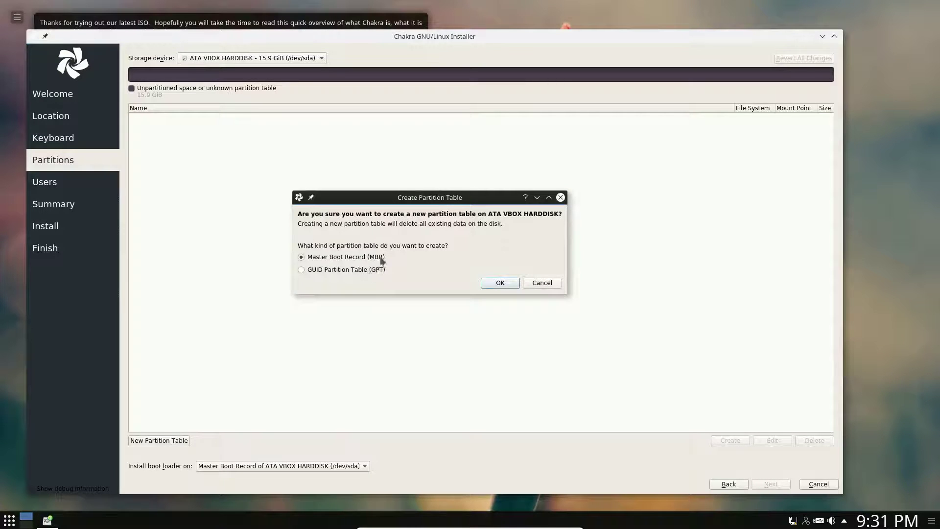
{"action": "left_click", "coordinate": [548, 286]}
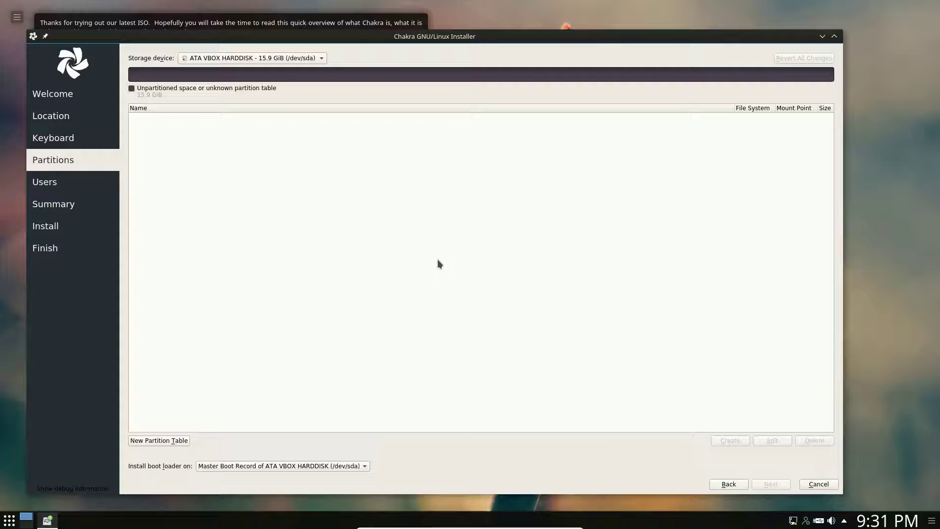
{"action": "left_click", "coordinate": [725, 485]}
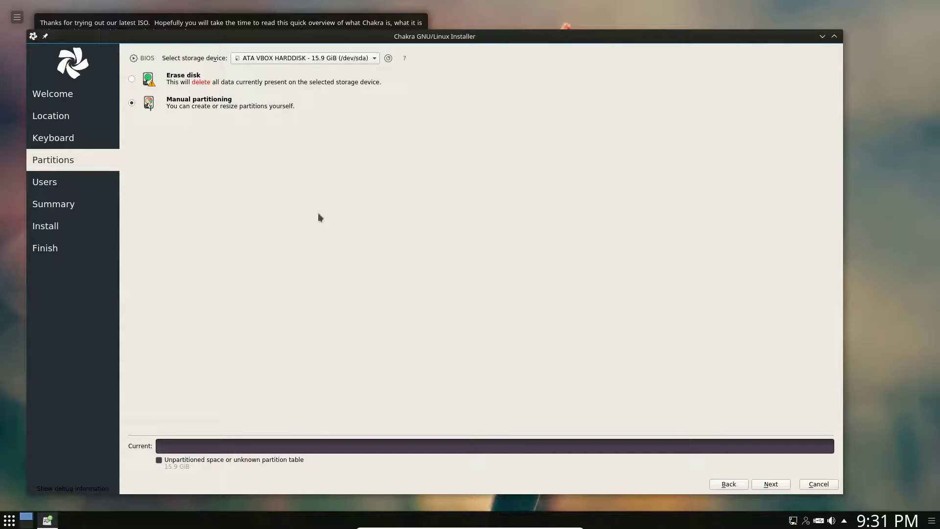
Step: Choose to erase the whole disk, keep the boot loader on the Master Boot Record of /dev/sda, and continue
{"action": "left_click", "coordinate": [132, 80]}
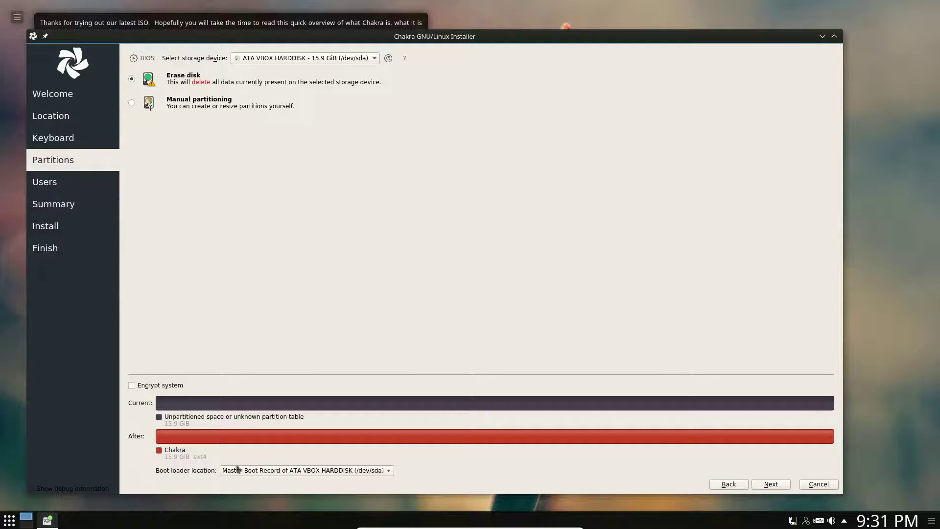
{"action": "left_click", "coordinate": [391, 471]}
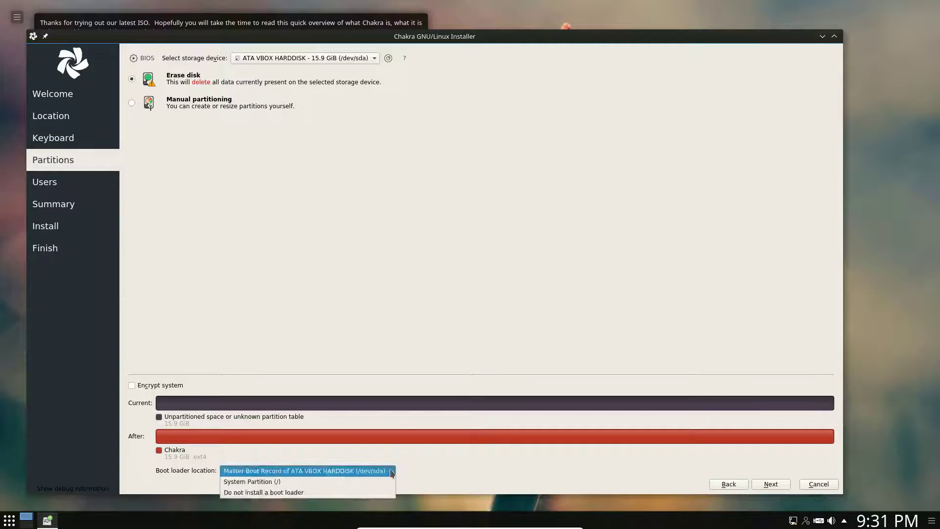
{"action": "left_click", "coordinate": [393, 472]}
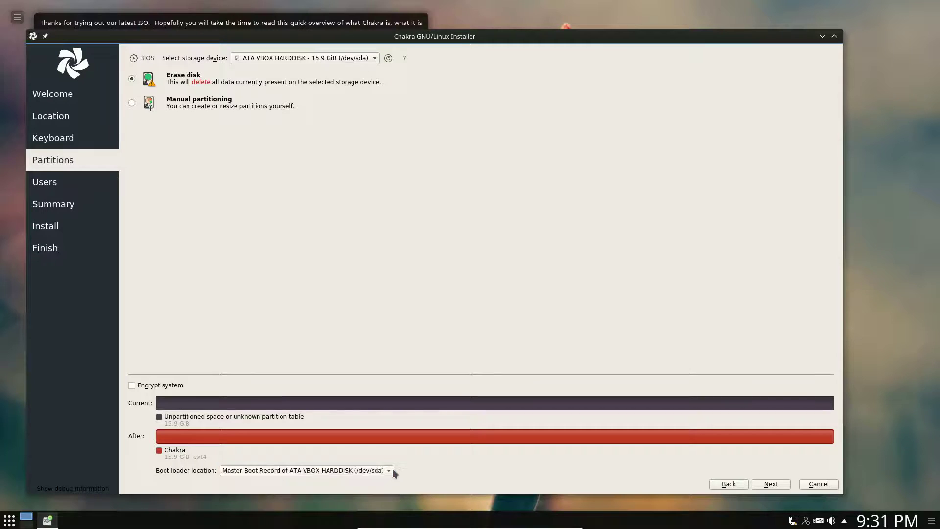
{"action": "left_click", "coordinate": [772, 491]}
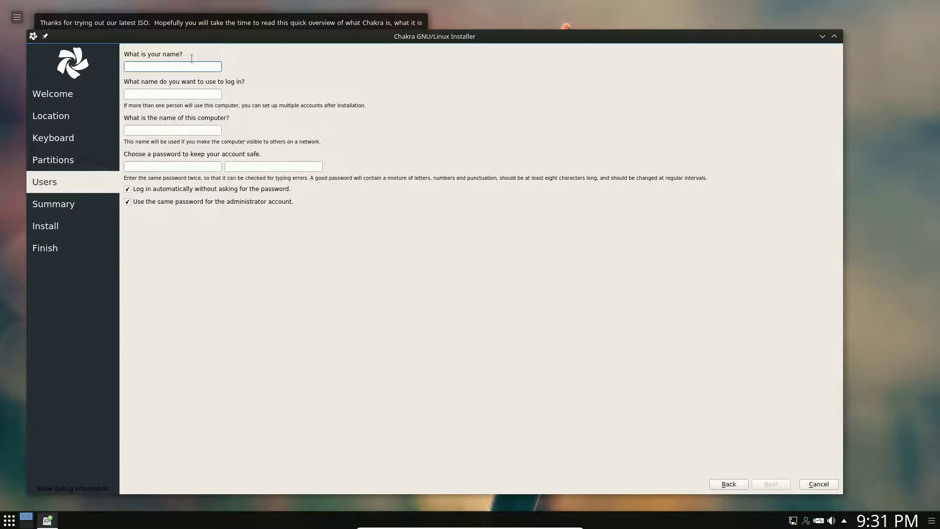
Step: Enter pcuser as the user's name, accept the suggested login and computer names, and type the account password in both fields
{"action": "type", "text": "pcuser"}
{"action": "key", "text": "Tab"}
{"action": "key", "text": "Tab"}
{"action": "key", "text": "Tab"}
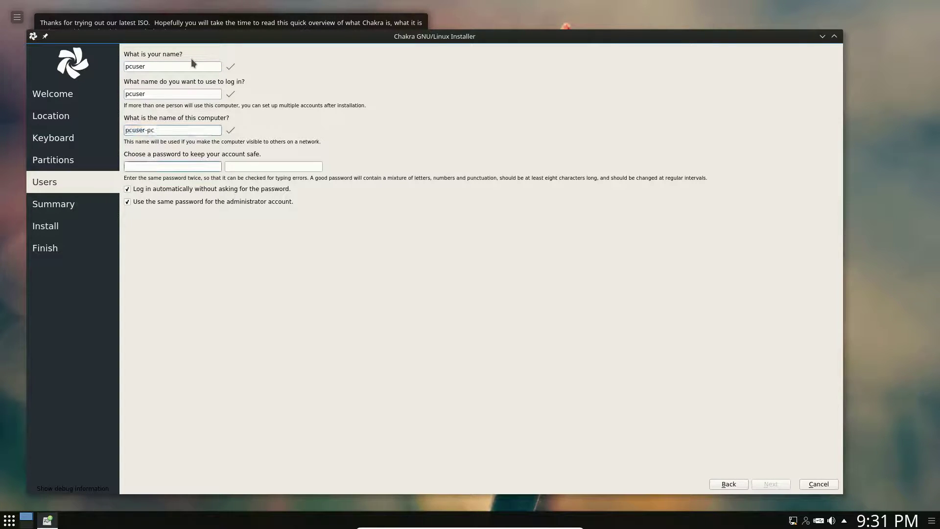
{"action": "type", "text": "*****"}
{"action": "key", "text": "Tab"}
{"action": "type", "text": "*****"}
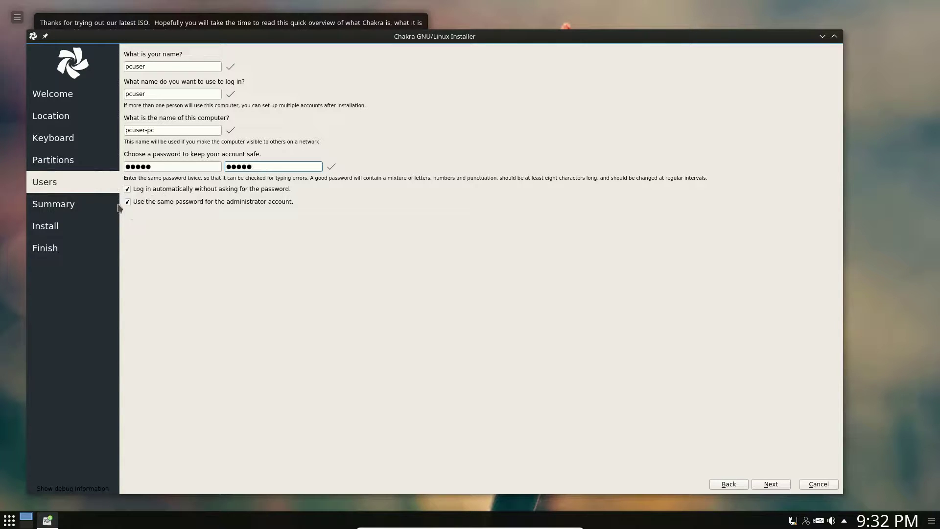
Step: Disable automatic login and keep using the same password for the administrator account
{"action": "left_click", "coordinate": [128, 190]}
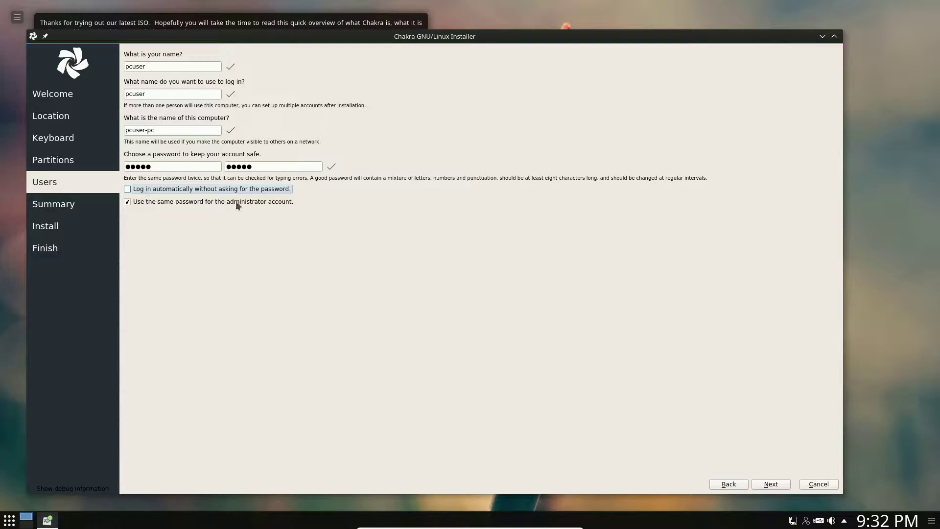
{"action": "left_click", "coordinate": [127, 202]}
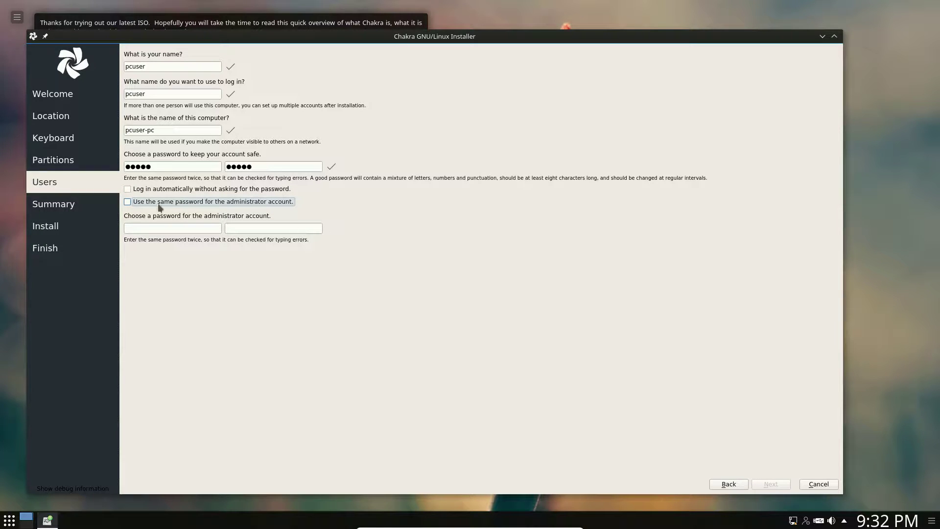
{"action": "left_click", "coordinate": [127, 202]}
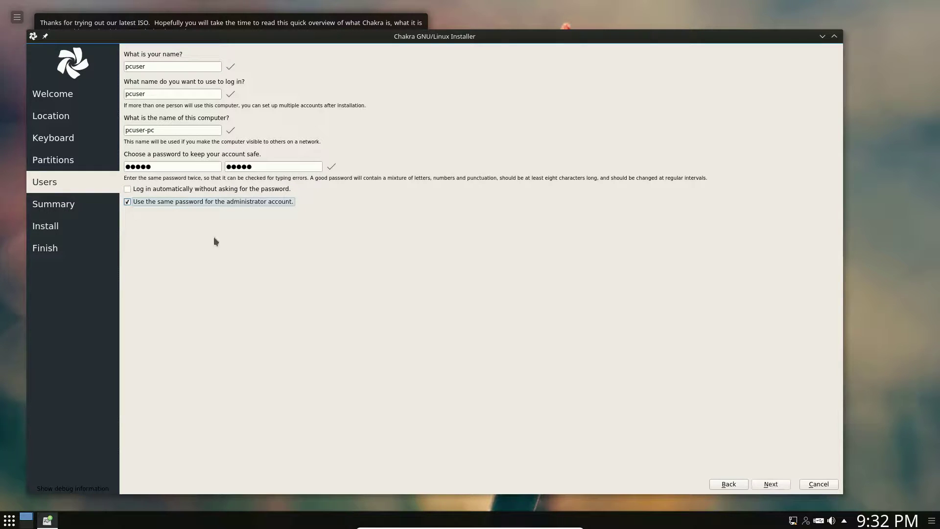
Step: Continue to the installation summary, review it, and start installing Chakra
{"action": "left_click", "coordinate": [778, 484]}
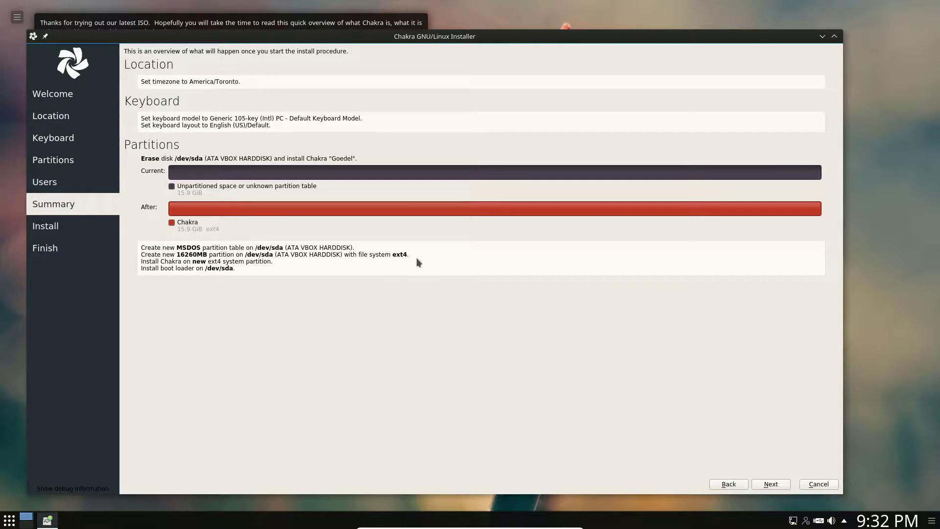
{"action": "left_click", "coordinate": [771, 484]}
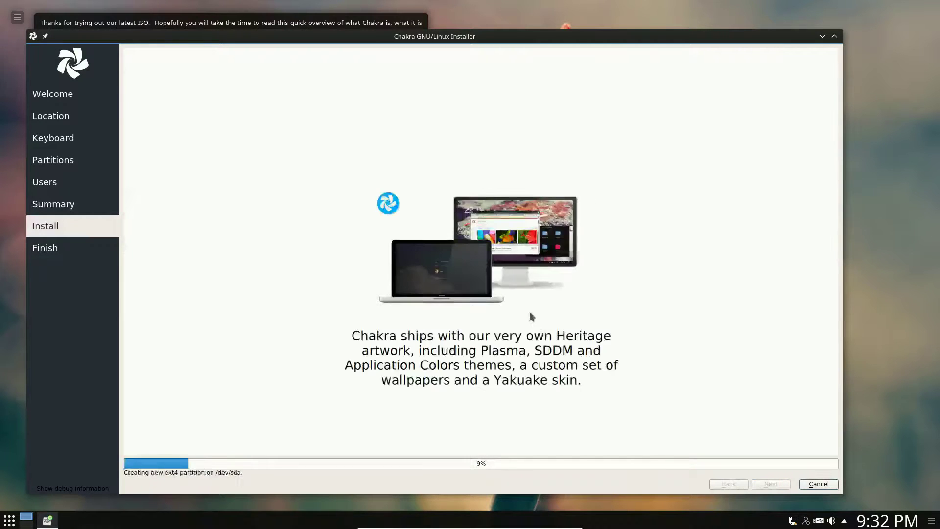